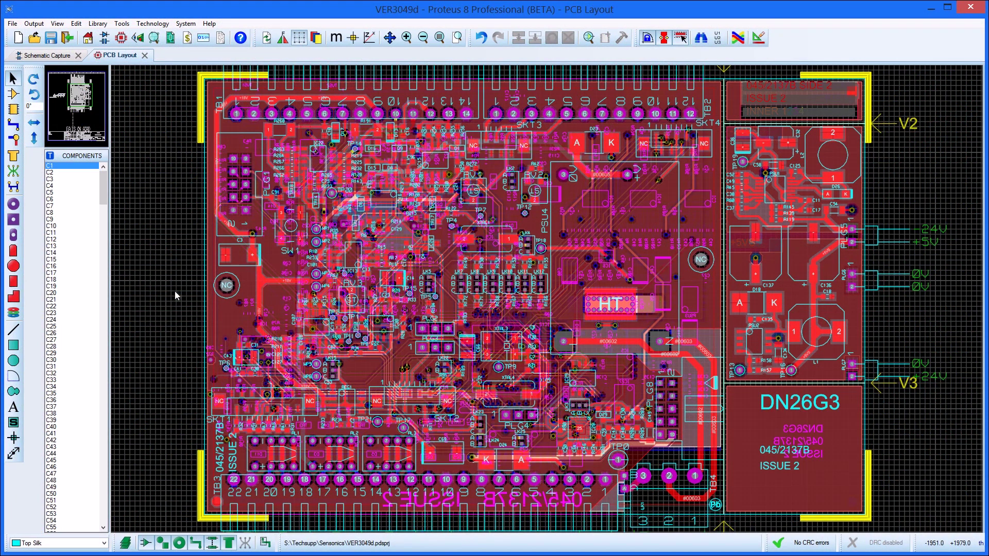
- Open the Output menu in the VER3049d PCB layout
left_click(34, 23)
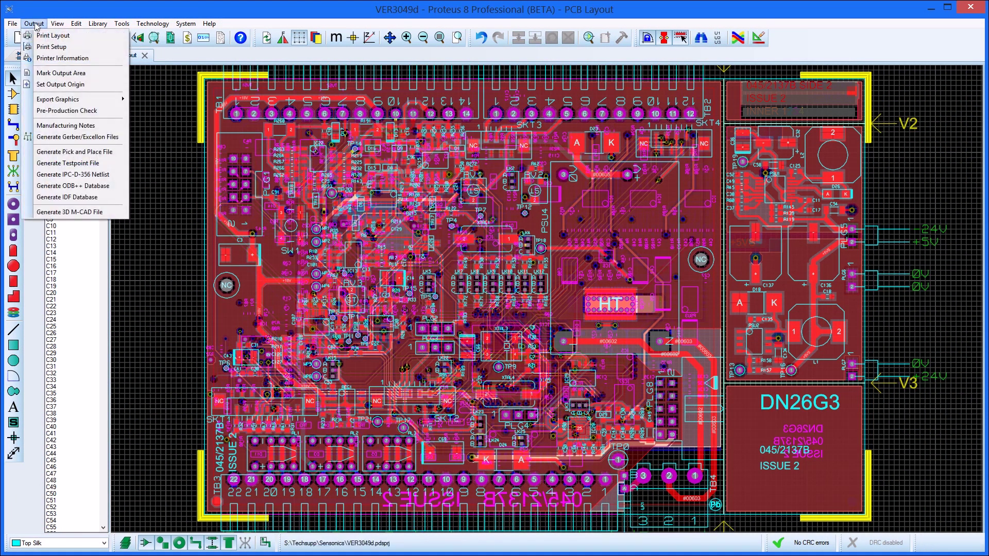
- Generate metric Gerber X2 and Excellon files for VER3049d into the GerberX2 folder
left_click(77, 137)
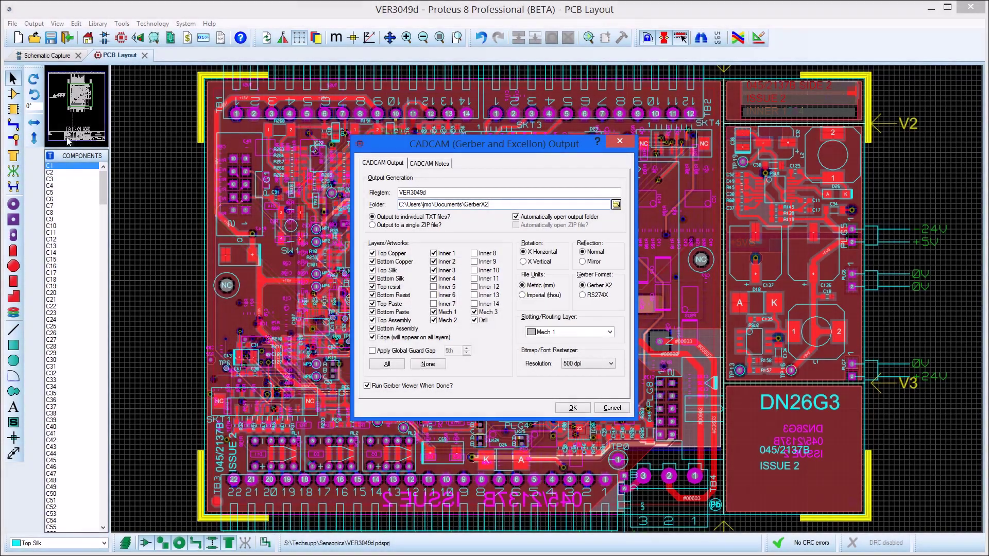
left_click(572, 408)
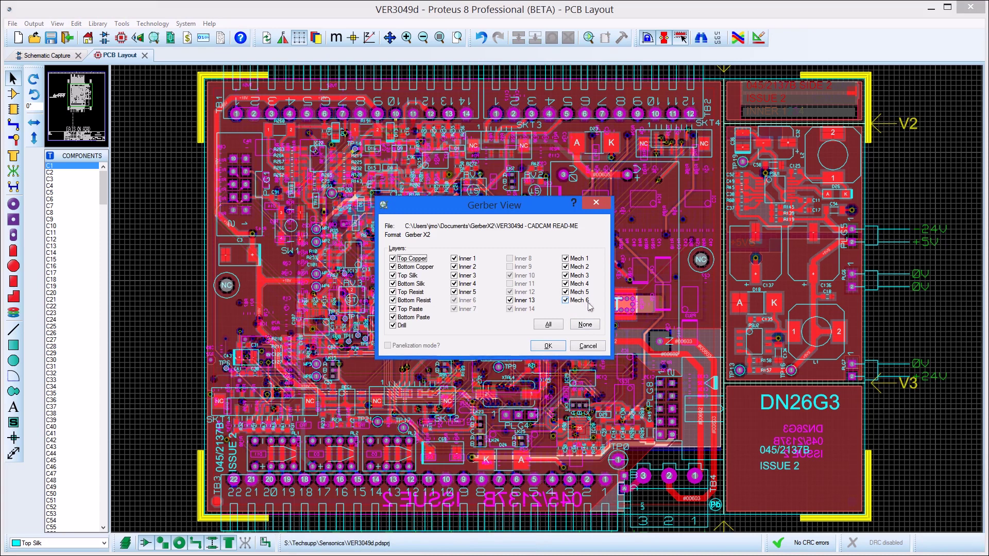
- Confirm the Gerber View dialog to load all VER3049d layers into the Gerber Viewer
left_click(549, 346)
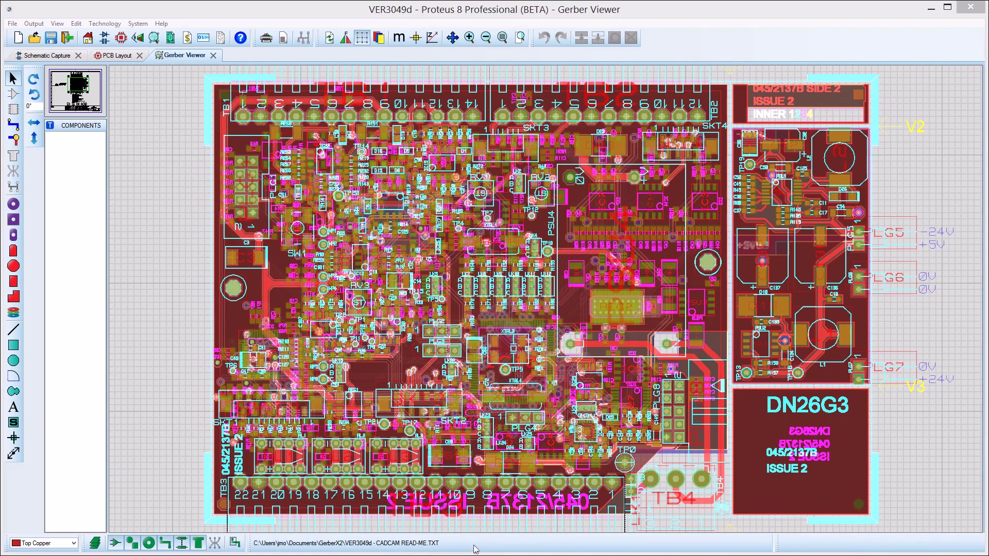
- In Display Settings (Ctrl+D), clear all layers and show only Mech 3 and Mech 5
key("ctrl+d")
left_click(562, 330)
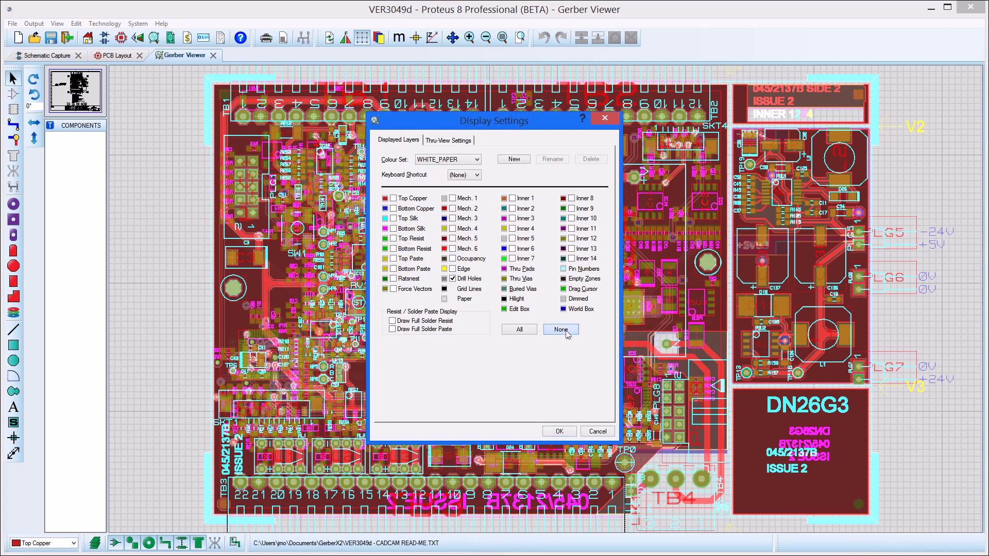
left_click(454, 239)
left_click(454, 219)
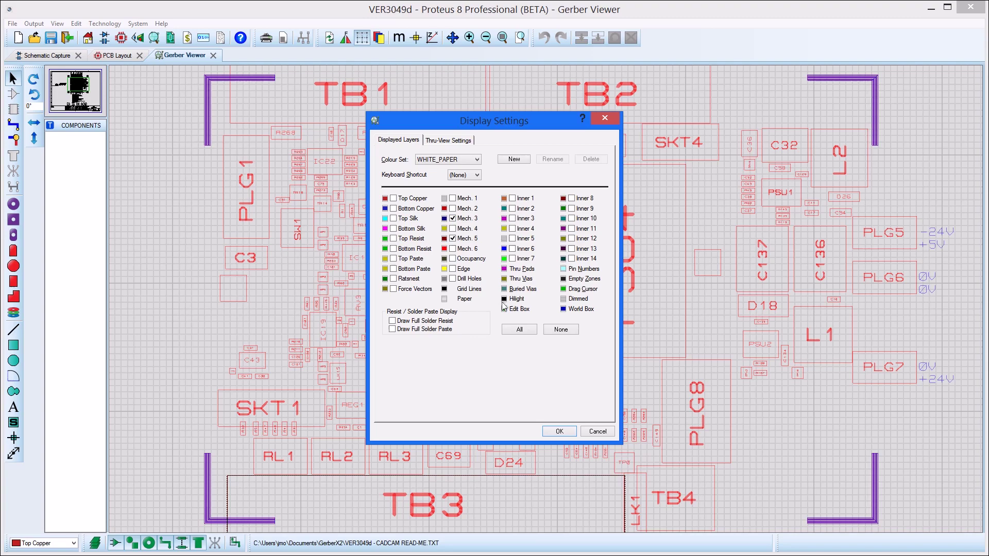
left_click(560, 432)
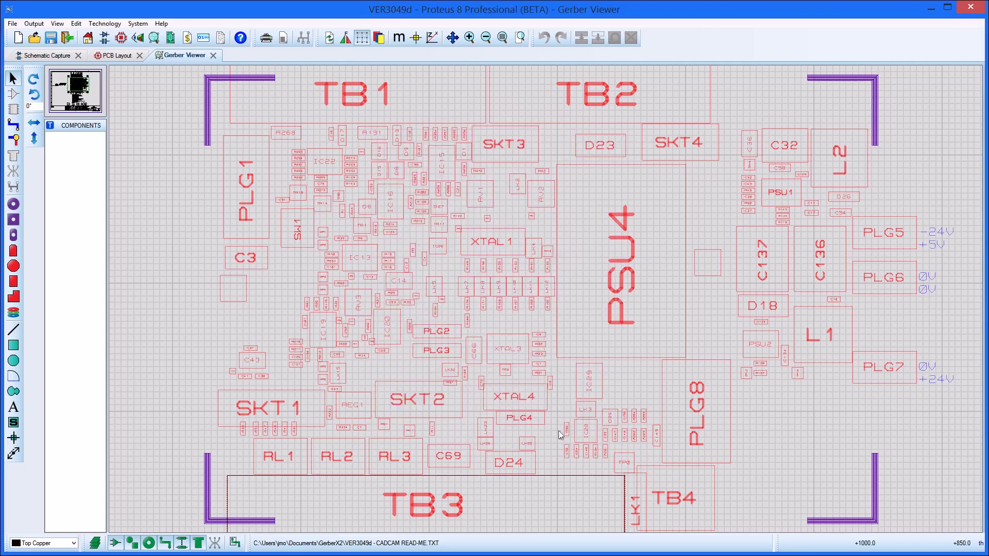
- Export an Adobe PDF in Assembly Plot mode using only Mech 3 and Top Assembly layers
left_click(35, 23)
mouse_move(58, 99)
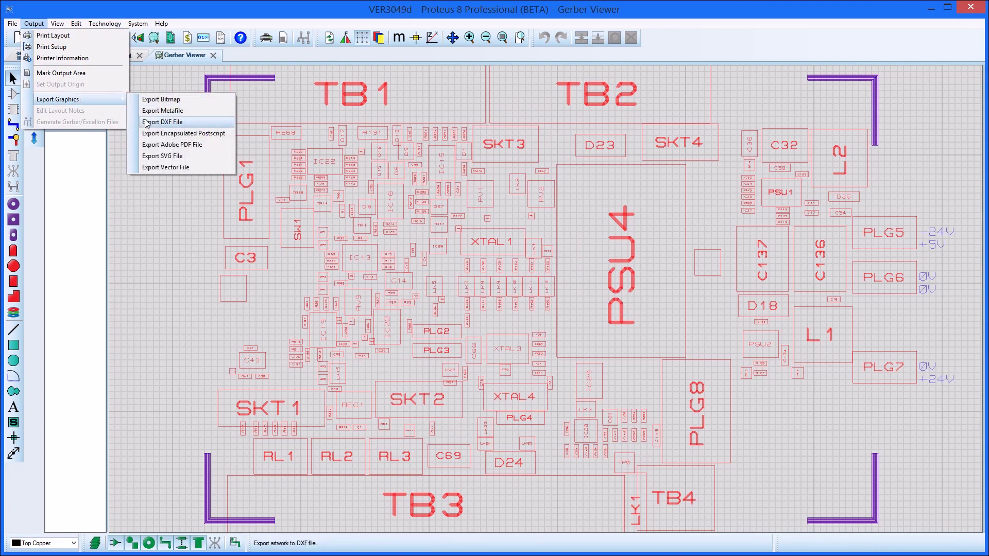
left_click(164, 145)
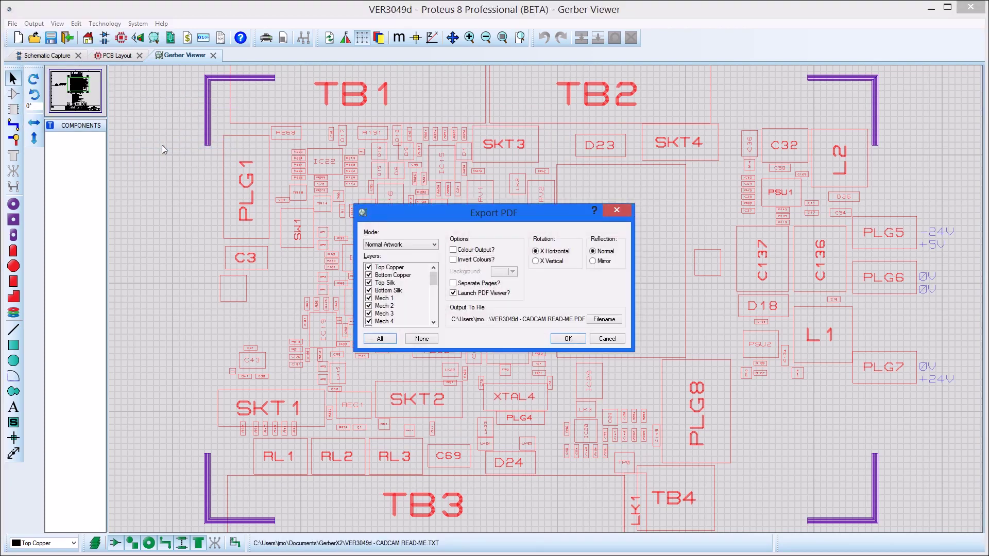
left_click(401, 244)
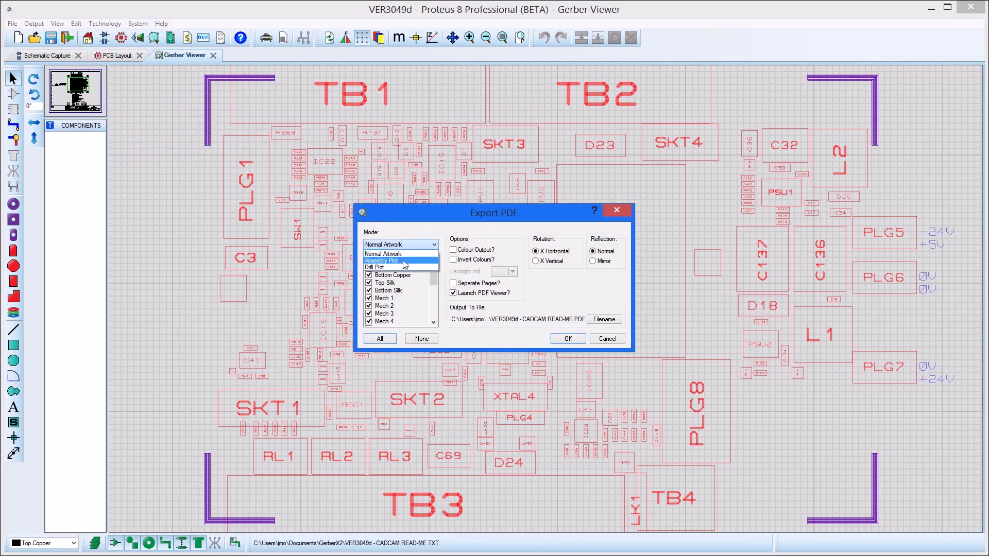
left_click(405, 263)
left_click(422, 339)
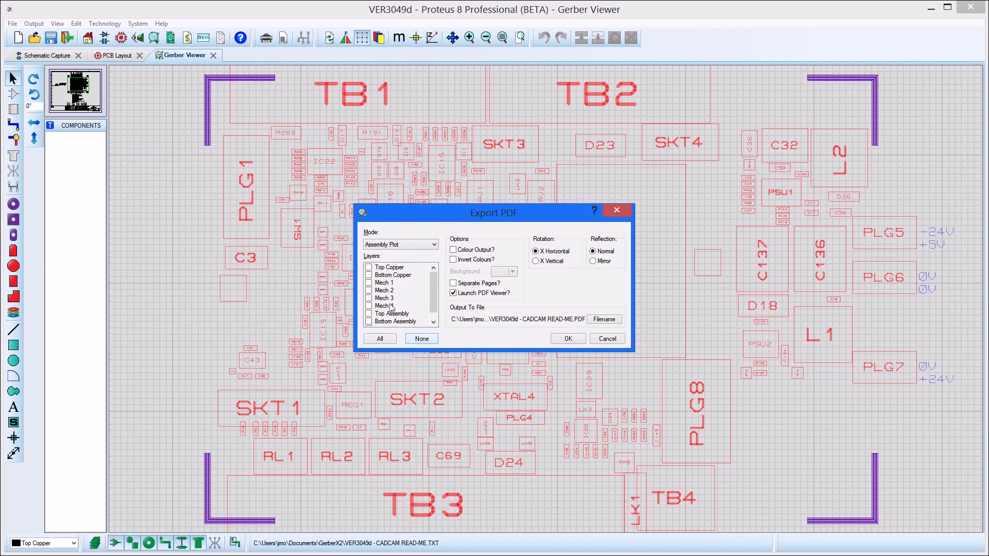
left_click(369, 298)
left_click(568, 339)
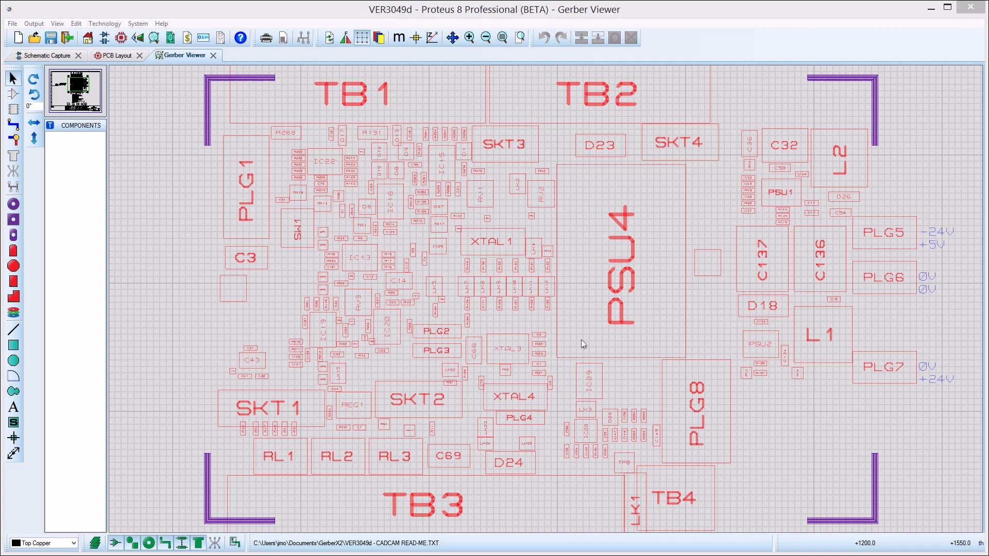
- In the GerberX2 folder, select the Drill files, then the Drill L1 L16 Plated and Netlist.IPC files
key("alt+Tab")
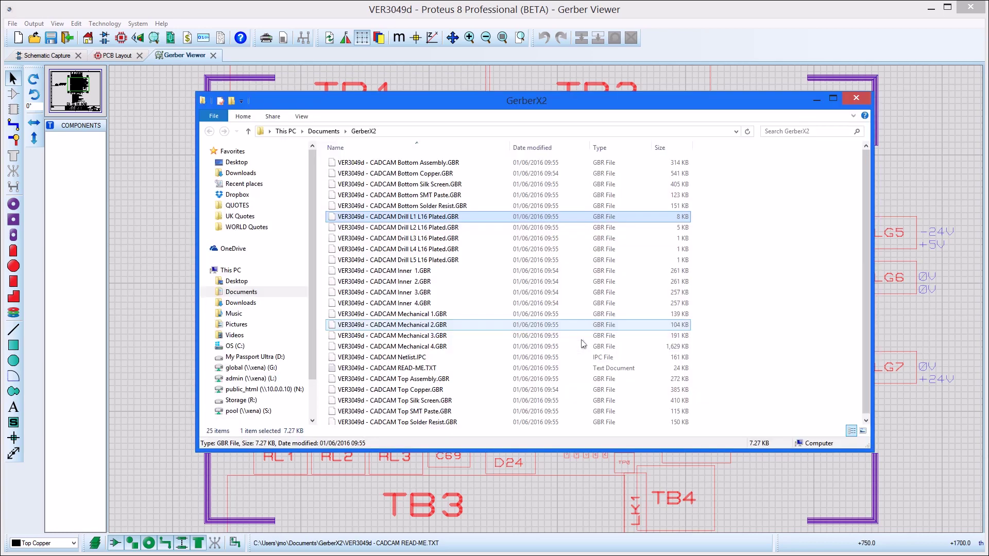
left_click_drag(480, 265, 466, 222)
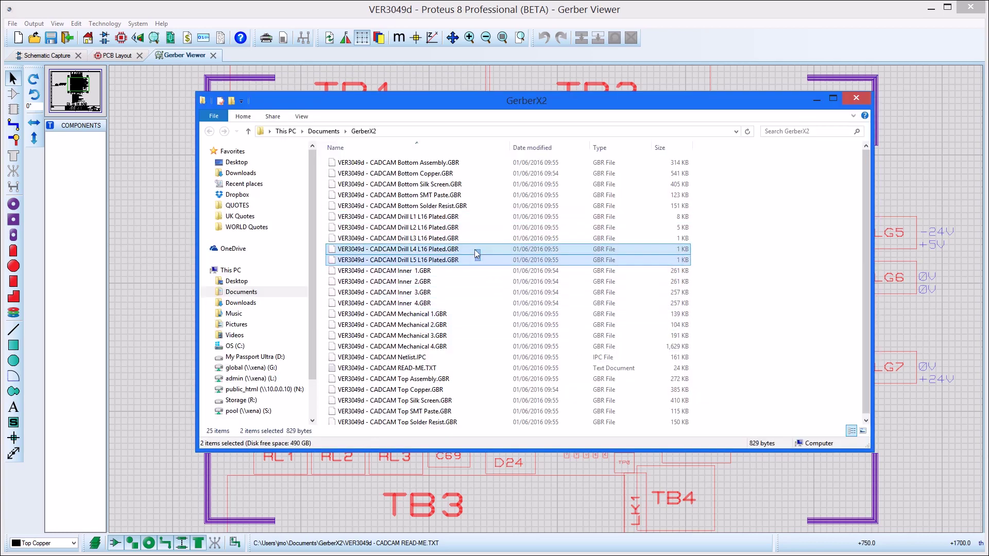
left_click(464, 217)
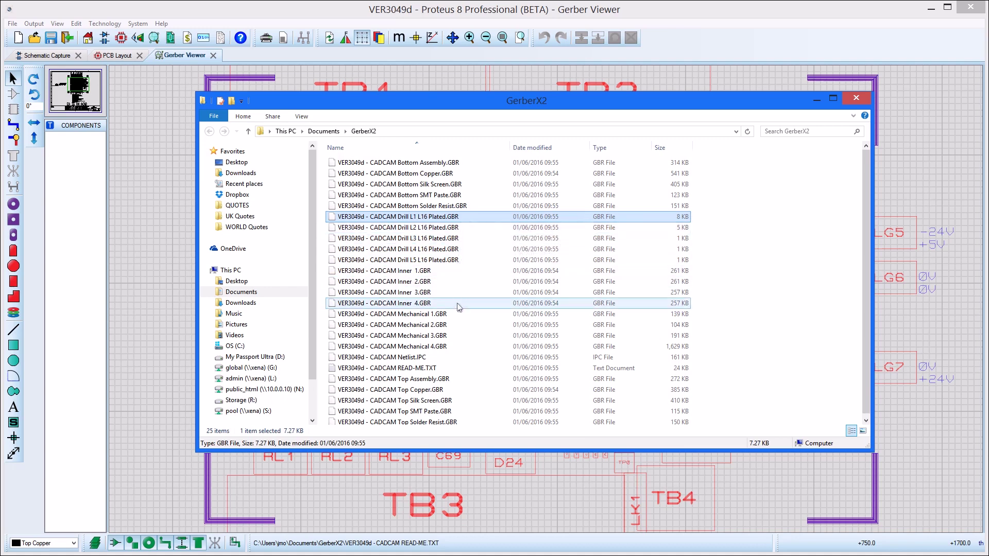
left_click(455, 360)
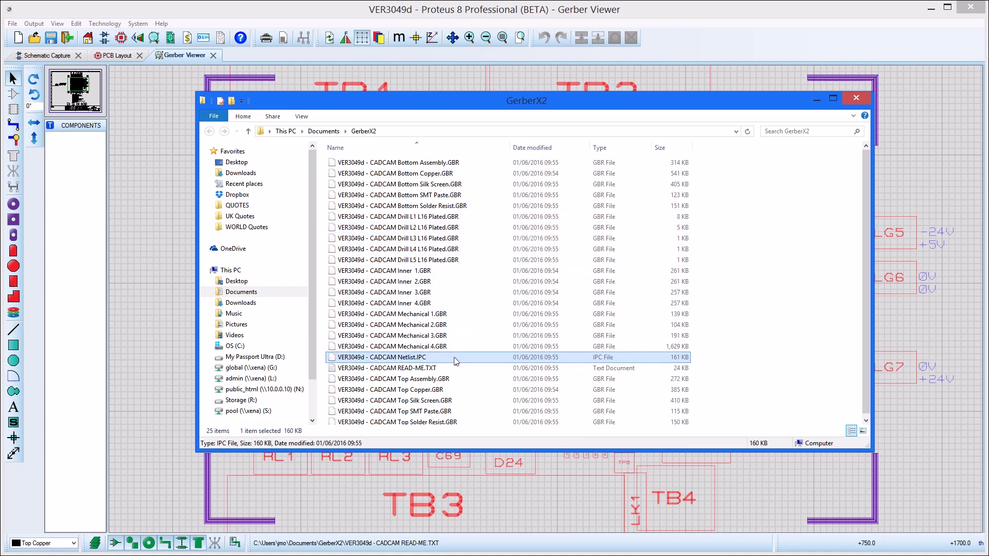